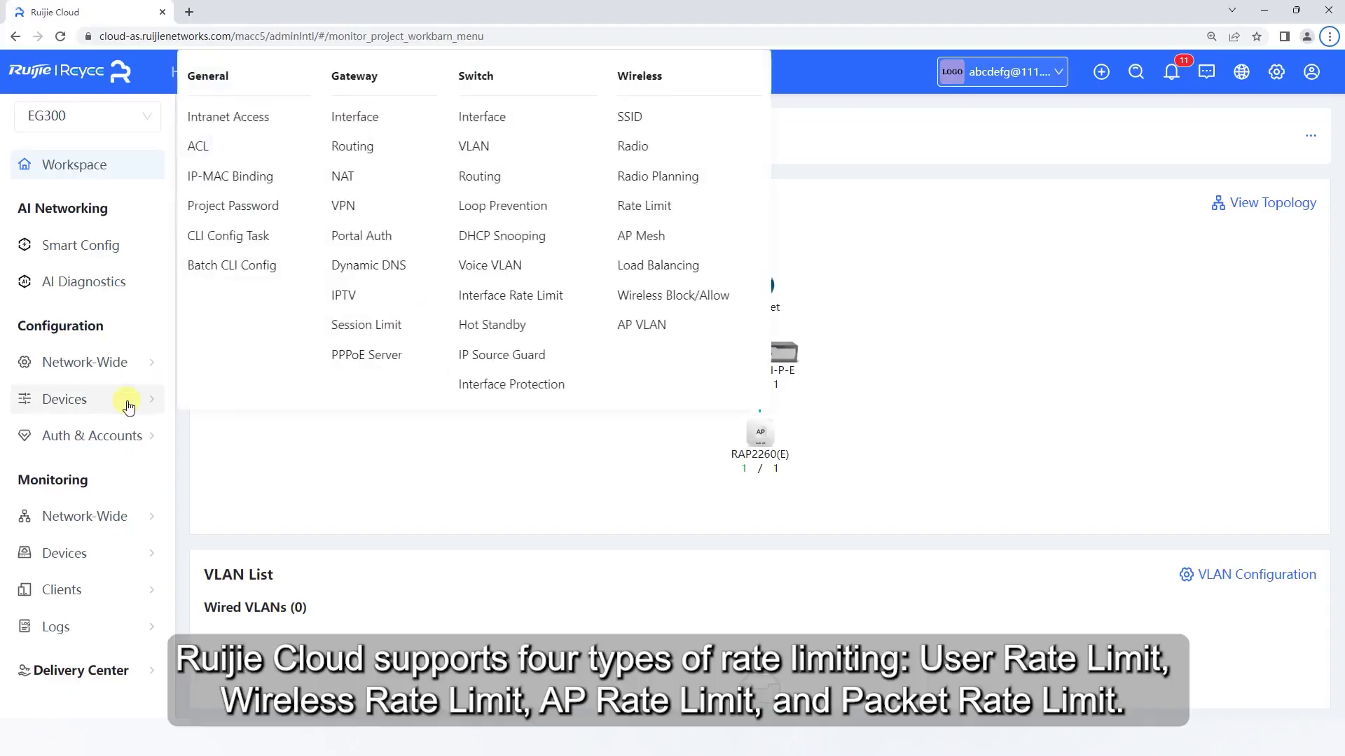
# - Go to the EG300's Wireless Rate Limit page from the Devices section
pyautogui.click(632, 210)
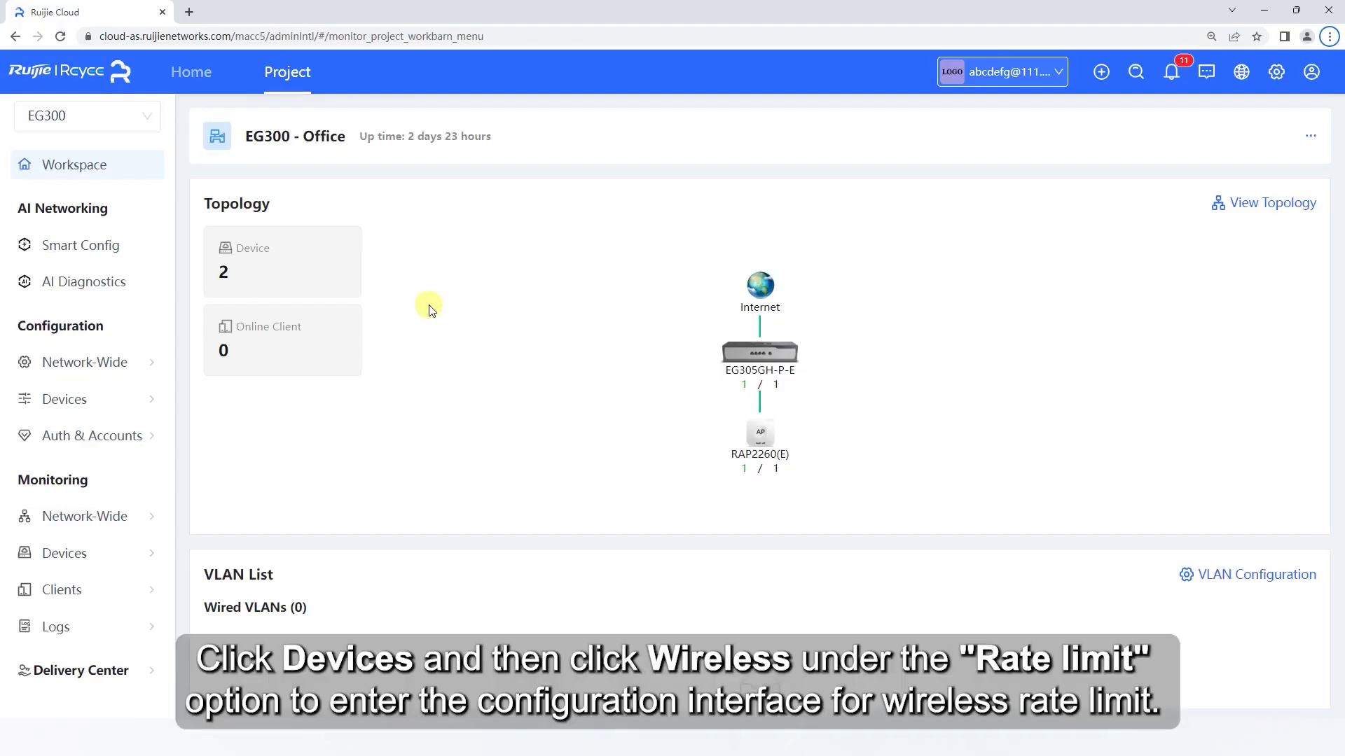
pyautogui.click(129, 398)
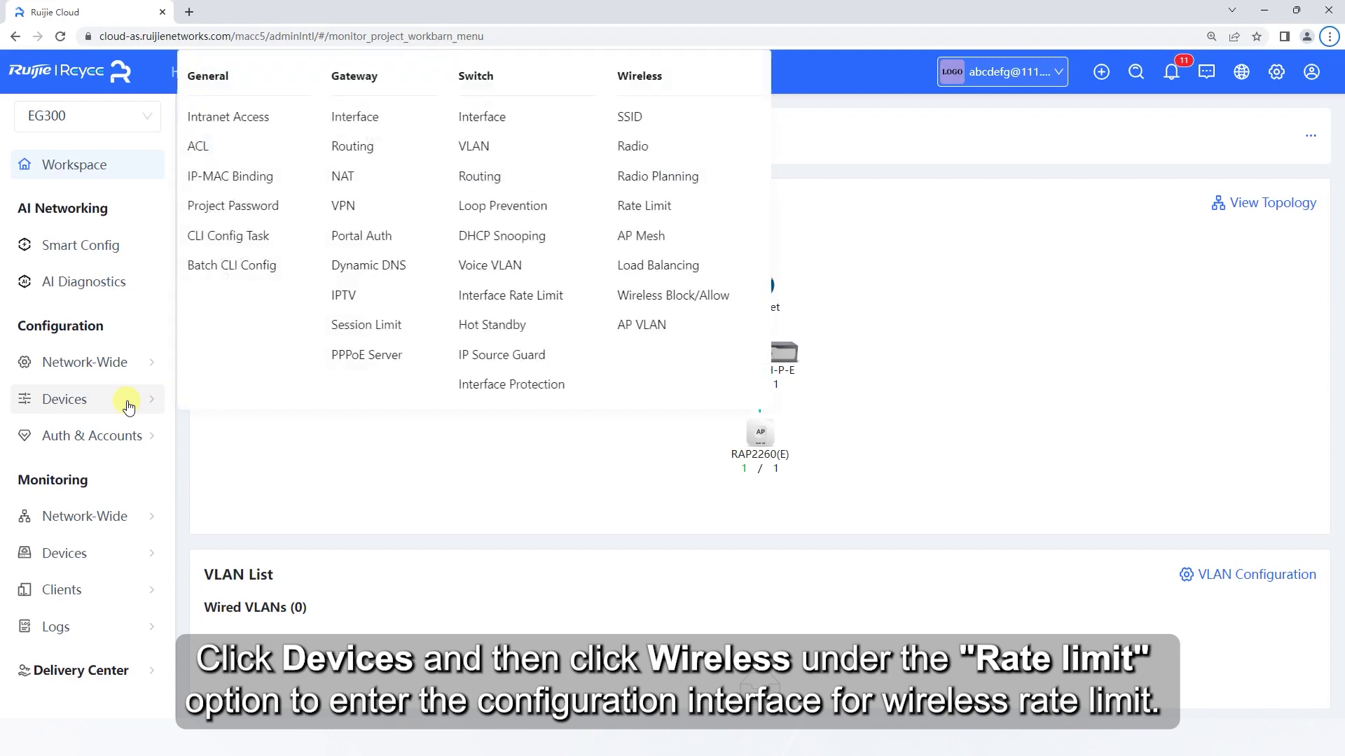
pyautogui.click(633, 211)
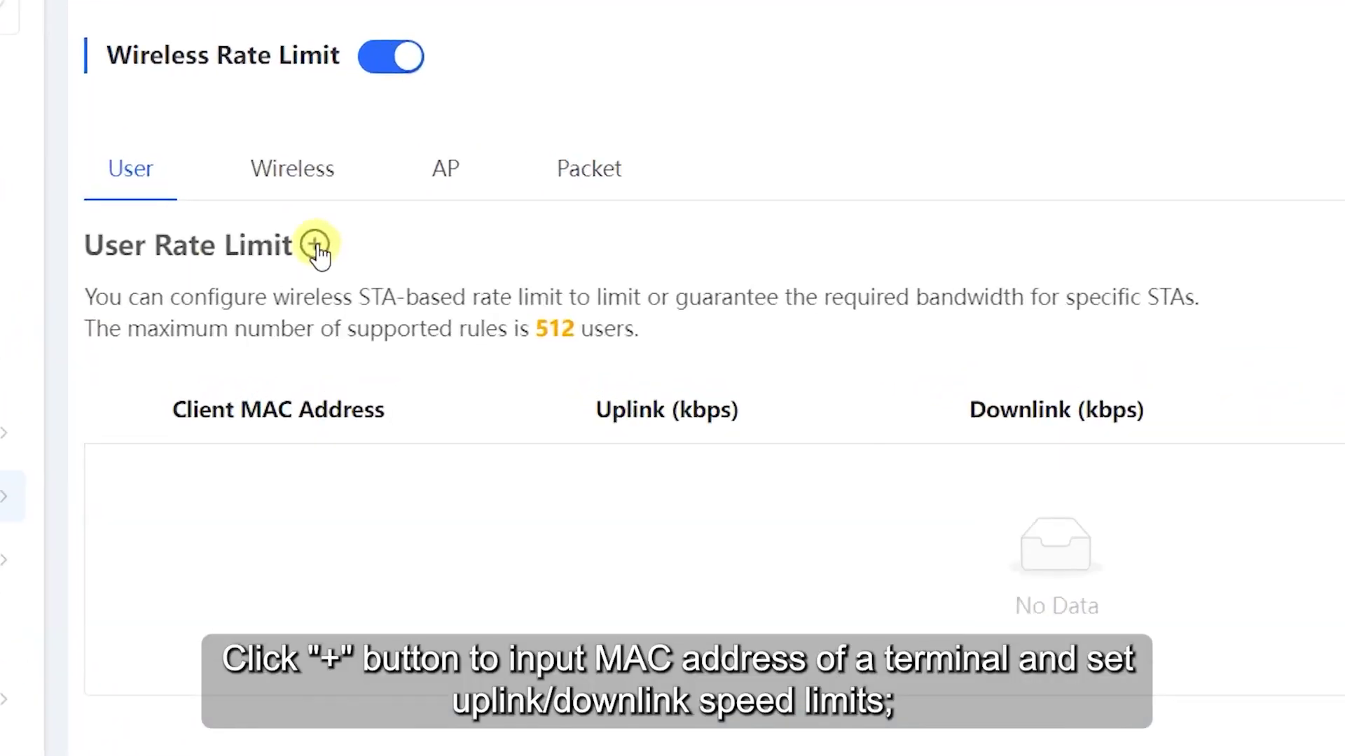
# - Add a user rate limit rule for 00:11:22:33:44:55 with 20 Mbps uplink/downlink, described 'test'
pyautogui.click(315, 246)
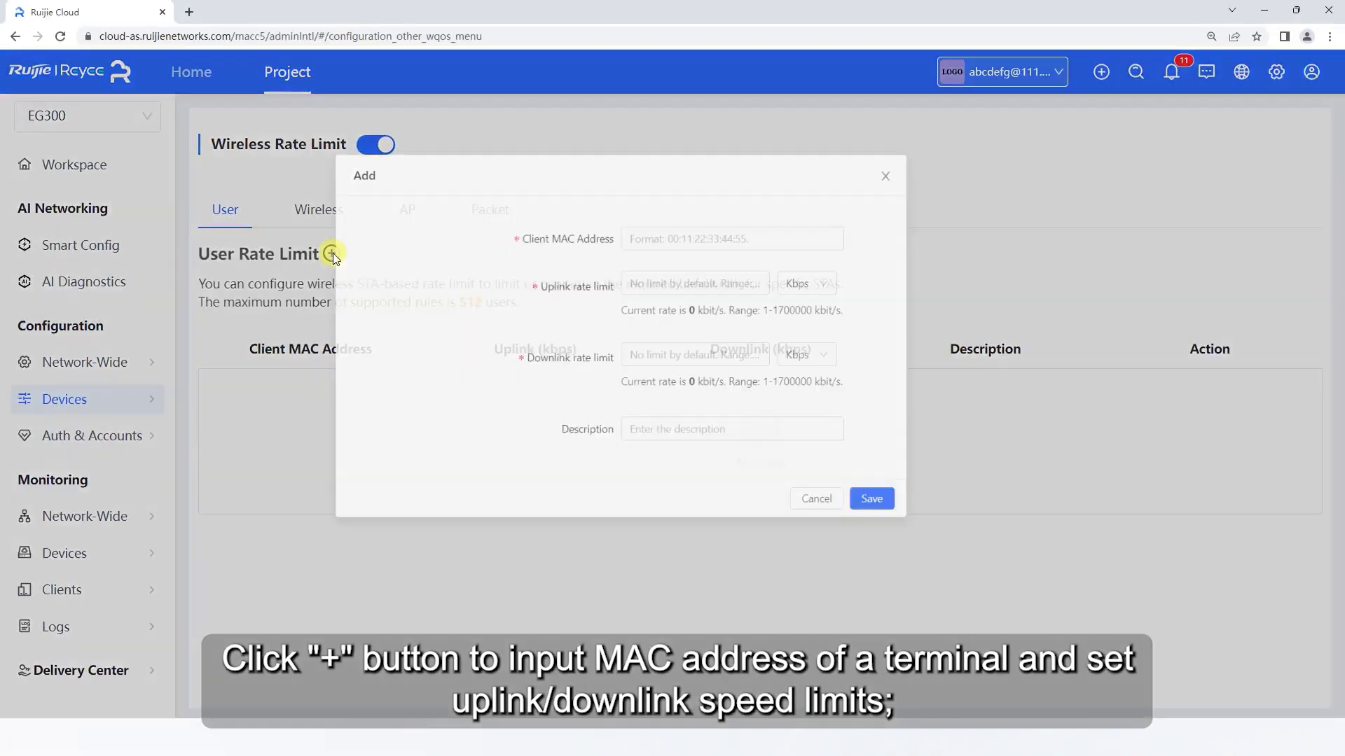
pyautogui.click(736, 287)
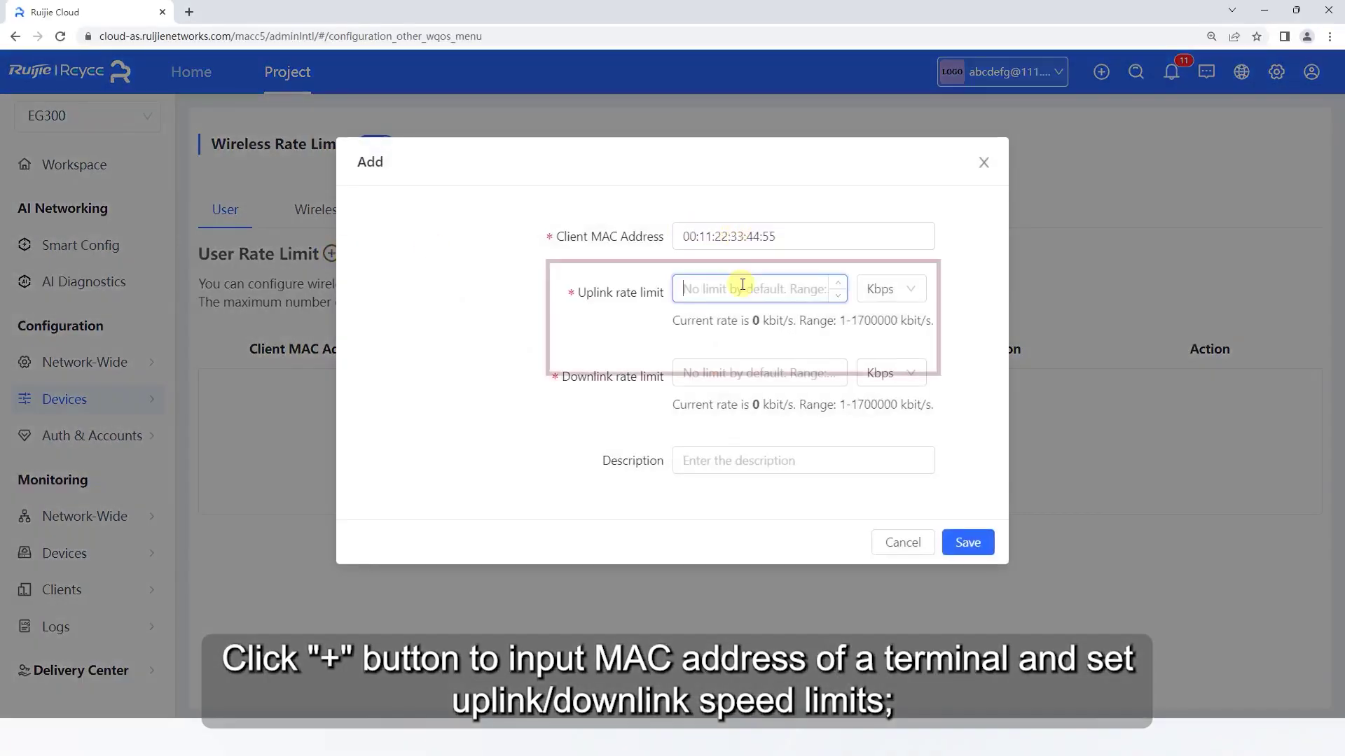
pyautogui.write('20')
pyautogui.click(904, 296)
pyautogui.click(811, 407)
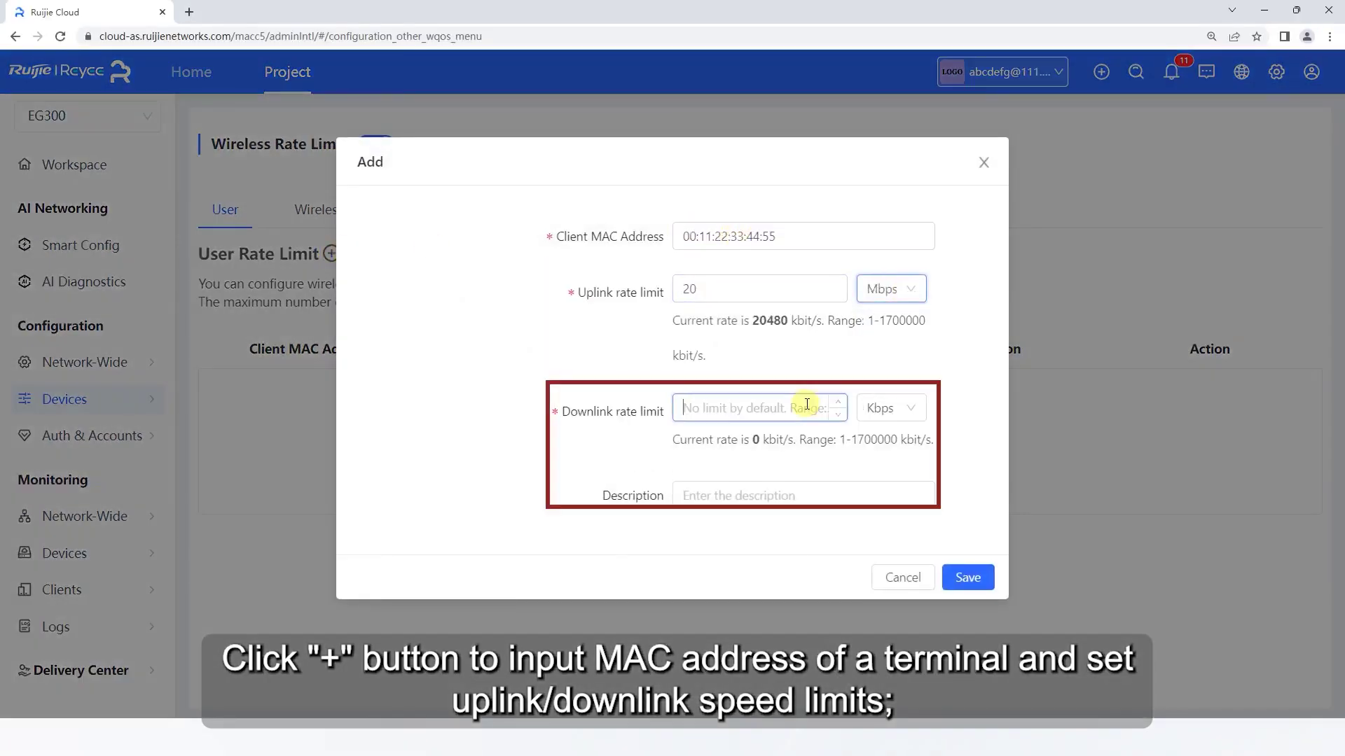
pyautogui.write('20')
pyautogui.click(871, 411)
pyautogui.click(713, 530)
pyautogui.write('test')
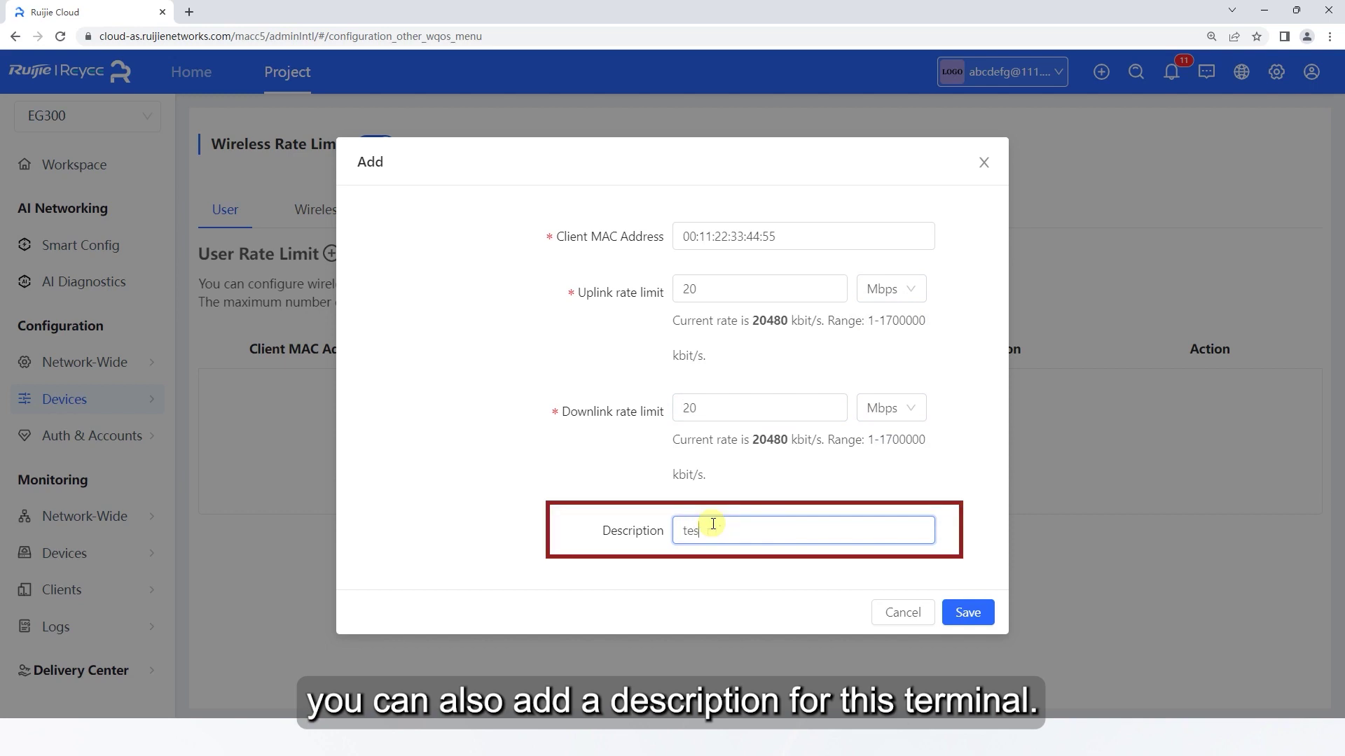
pyautogui.click(958, 614)
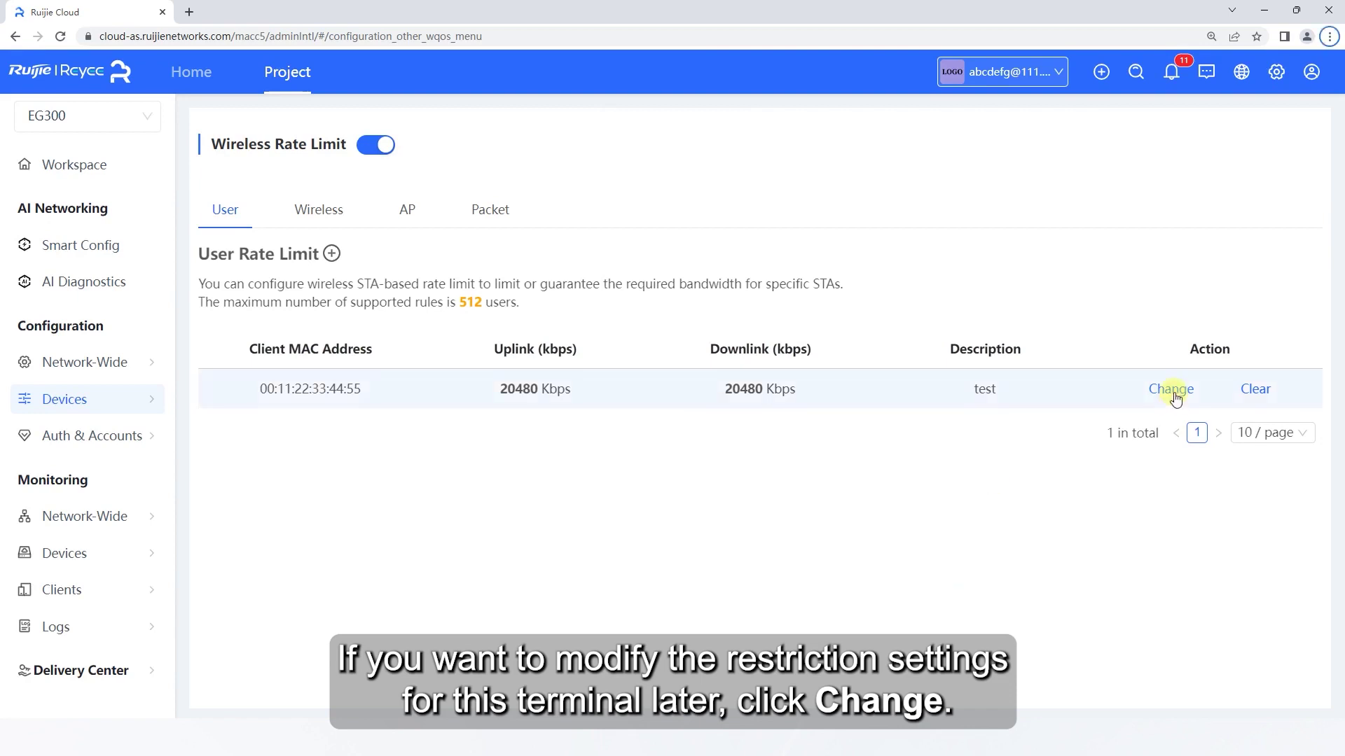
# - Review the client rule, save it unchanged, then delete it
pyautogui.click(1174, 392)
pyautogui.click(967, 613)
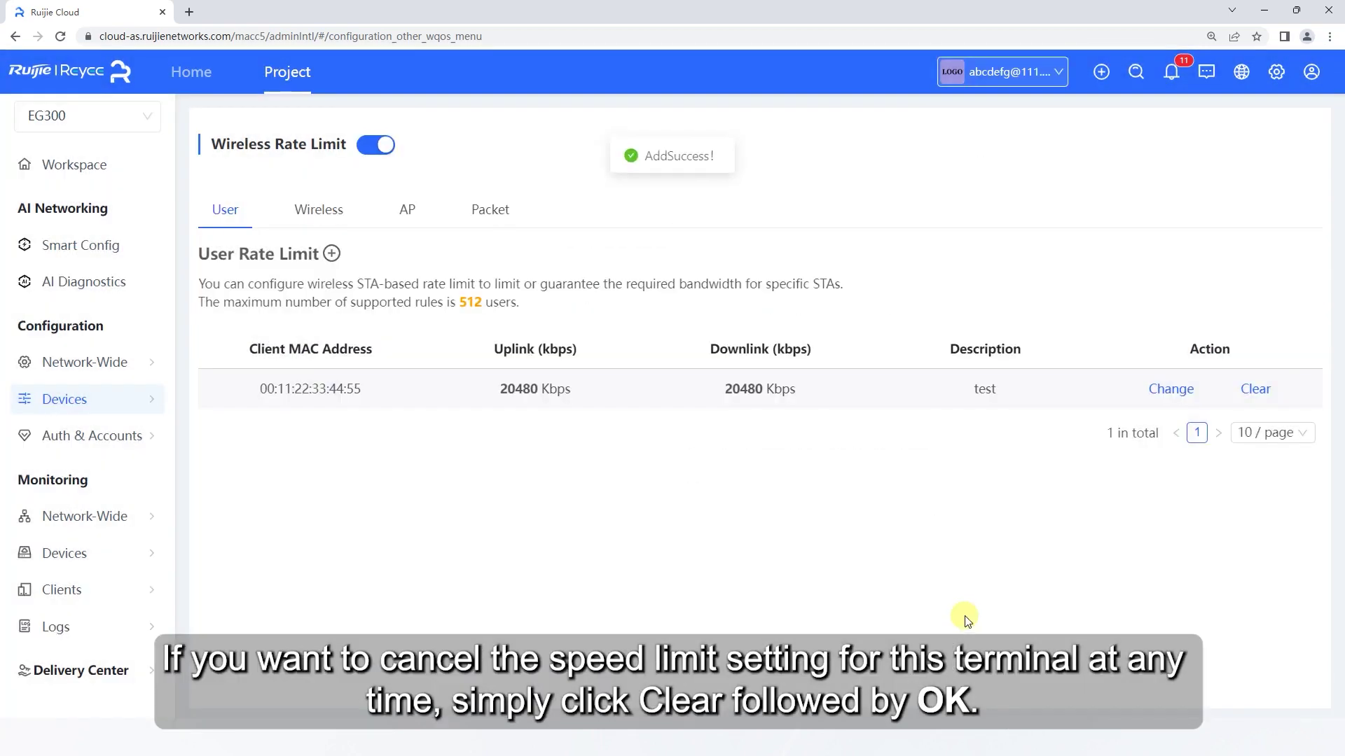
pyautogui.click(1257, 389)
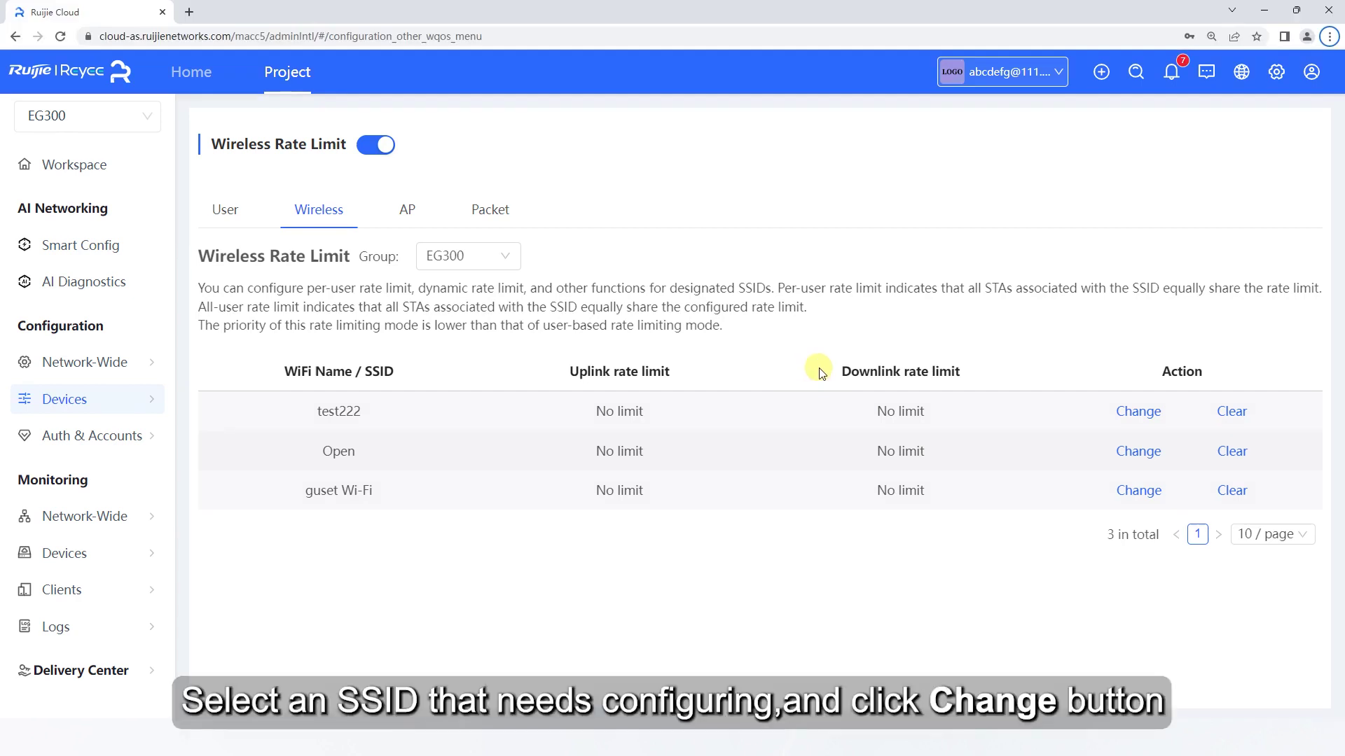
# - Set test222 to 20 Mbps shared uplink and 20 Kbps per-user downlink, then clear those limits
pyautogui.click(1127, 413)
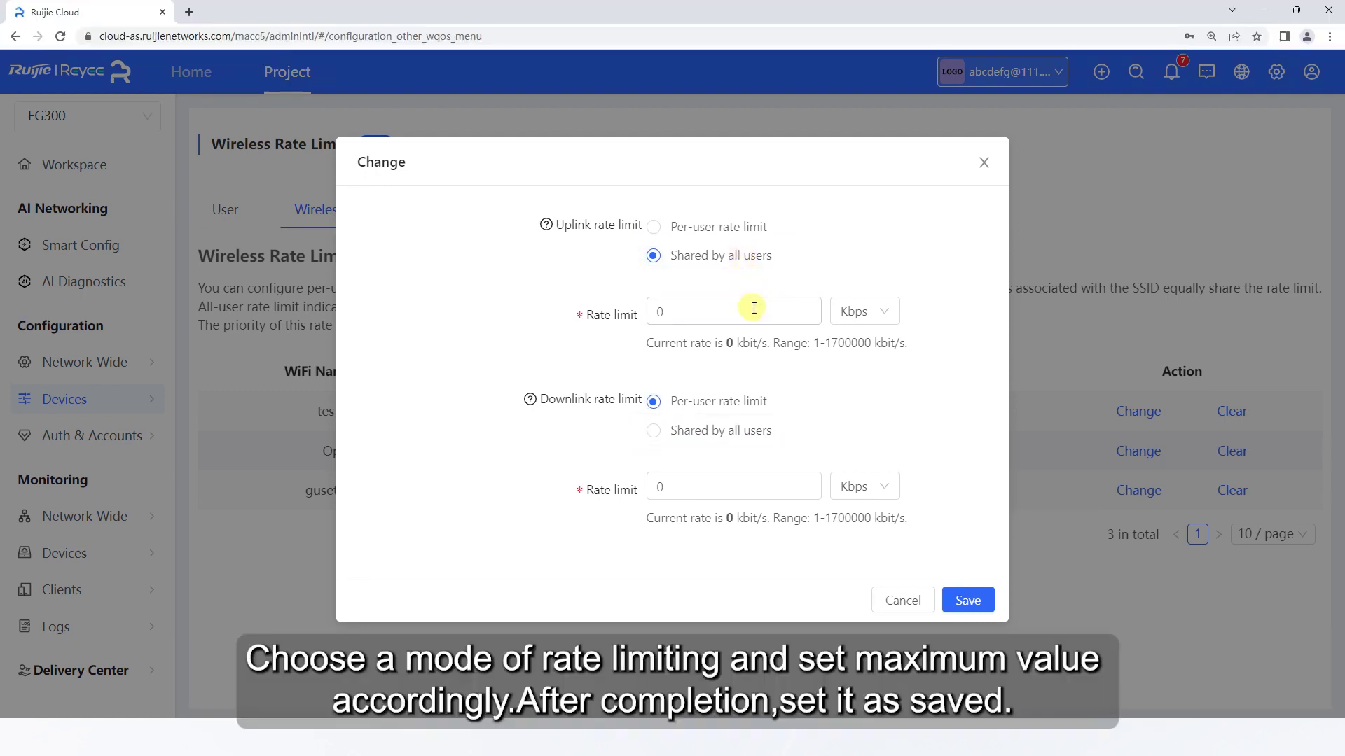
pyautogui.click(614, 326)
pyautogui.write('20')
pyautogui.click(864, 312)
pyautogui.click(869, 361)
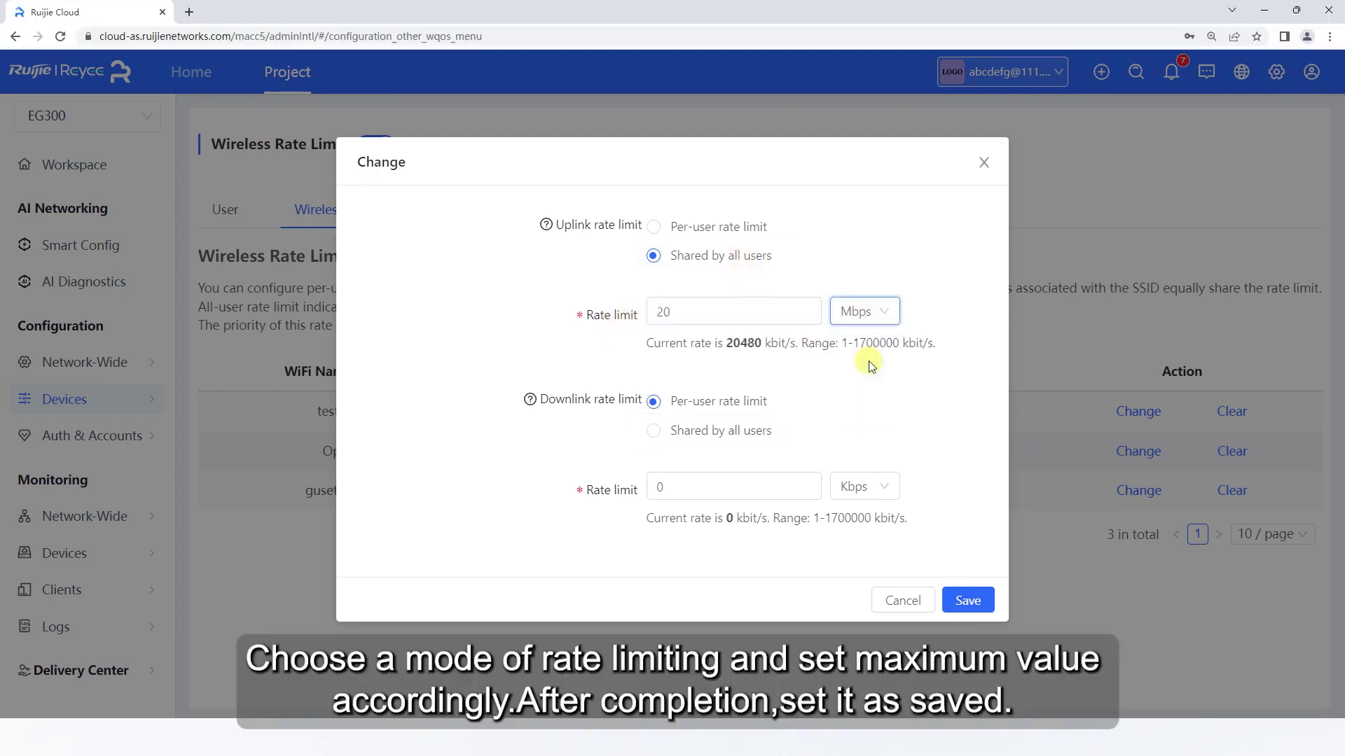
pyautogui.click(721, 484)
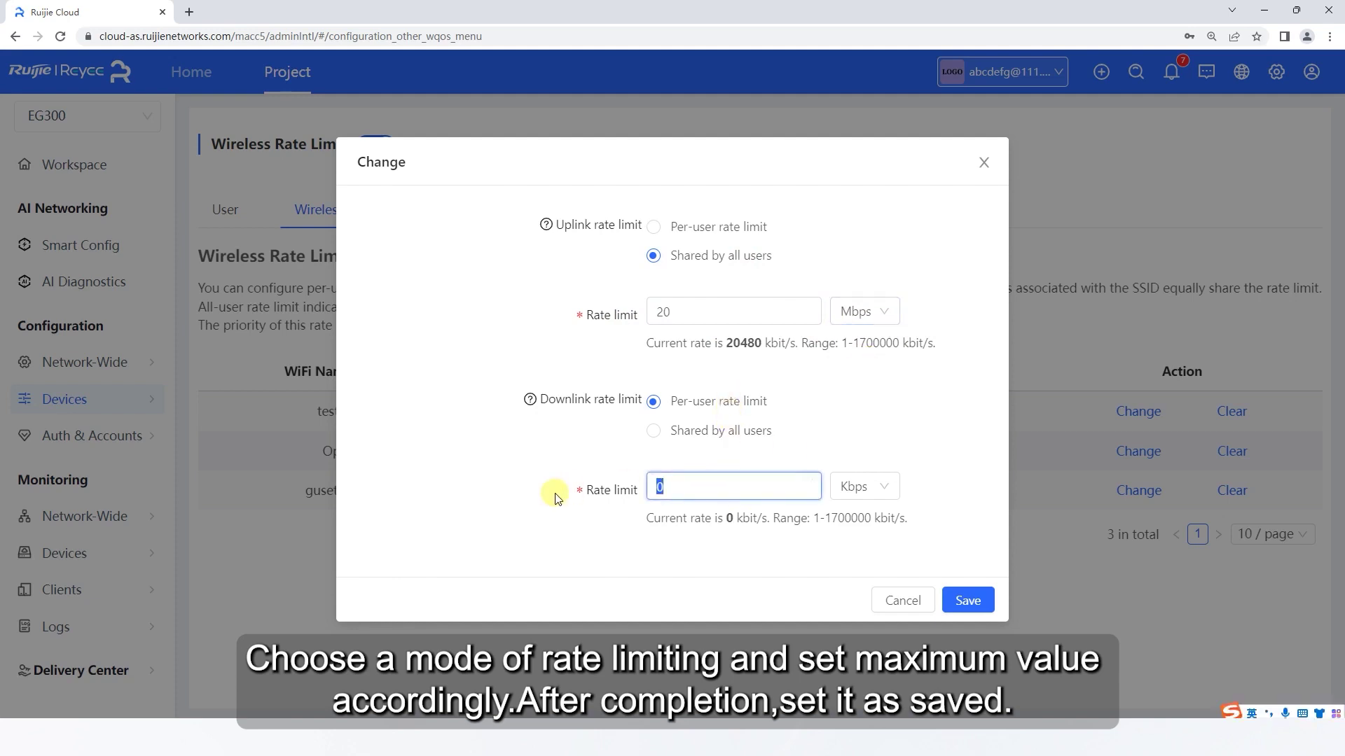
pyautogui.write('20')
pyautogui.click(977, 602)
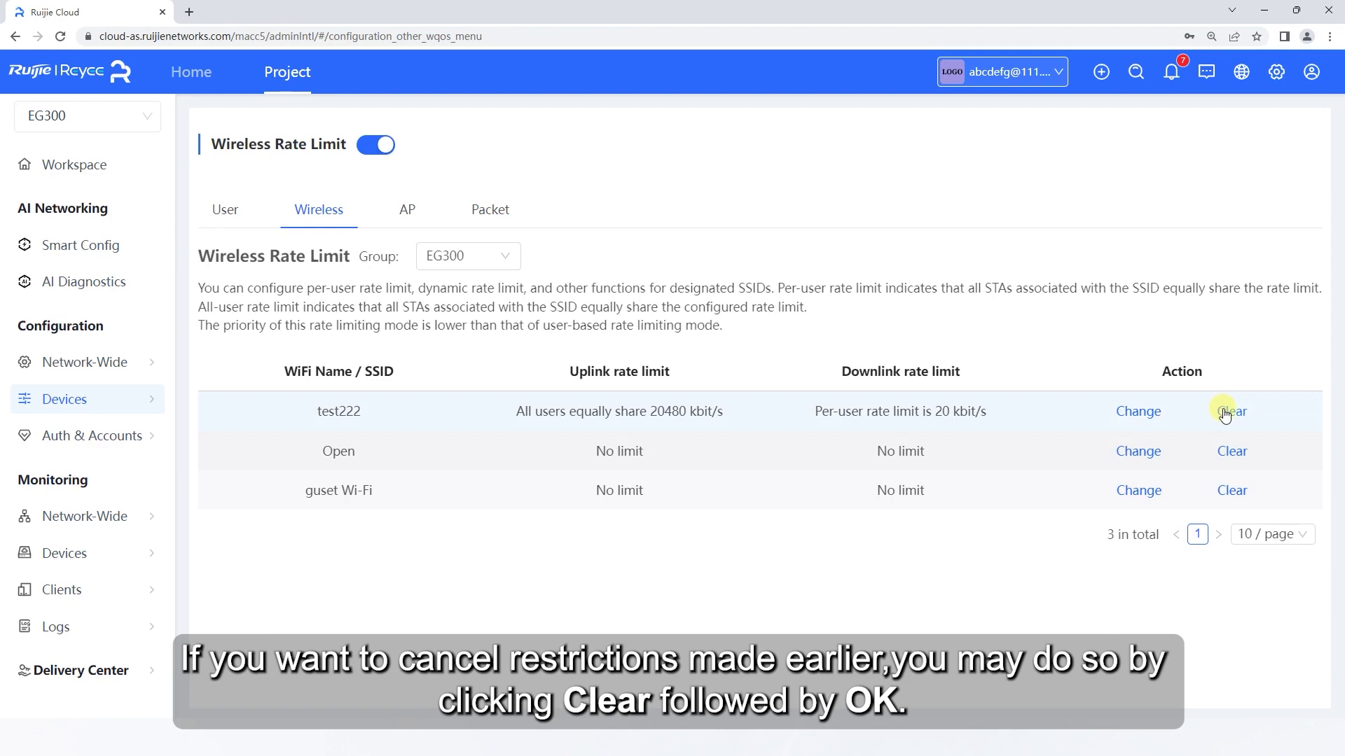
pyautogui.click(1223, 409)
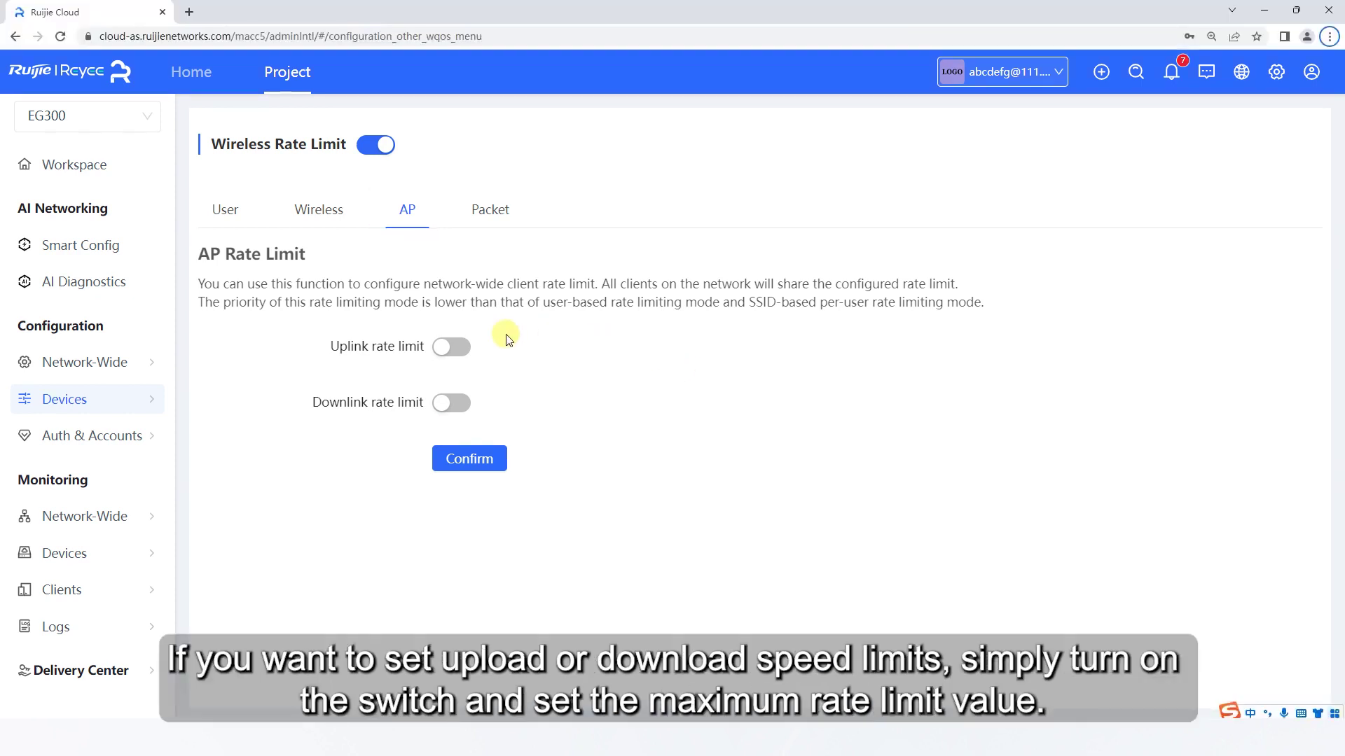
# - Enable the network-wide AP uplink and downlink limits at 20 Mbps each and confirm
pyautogui.click(460, 349)
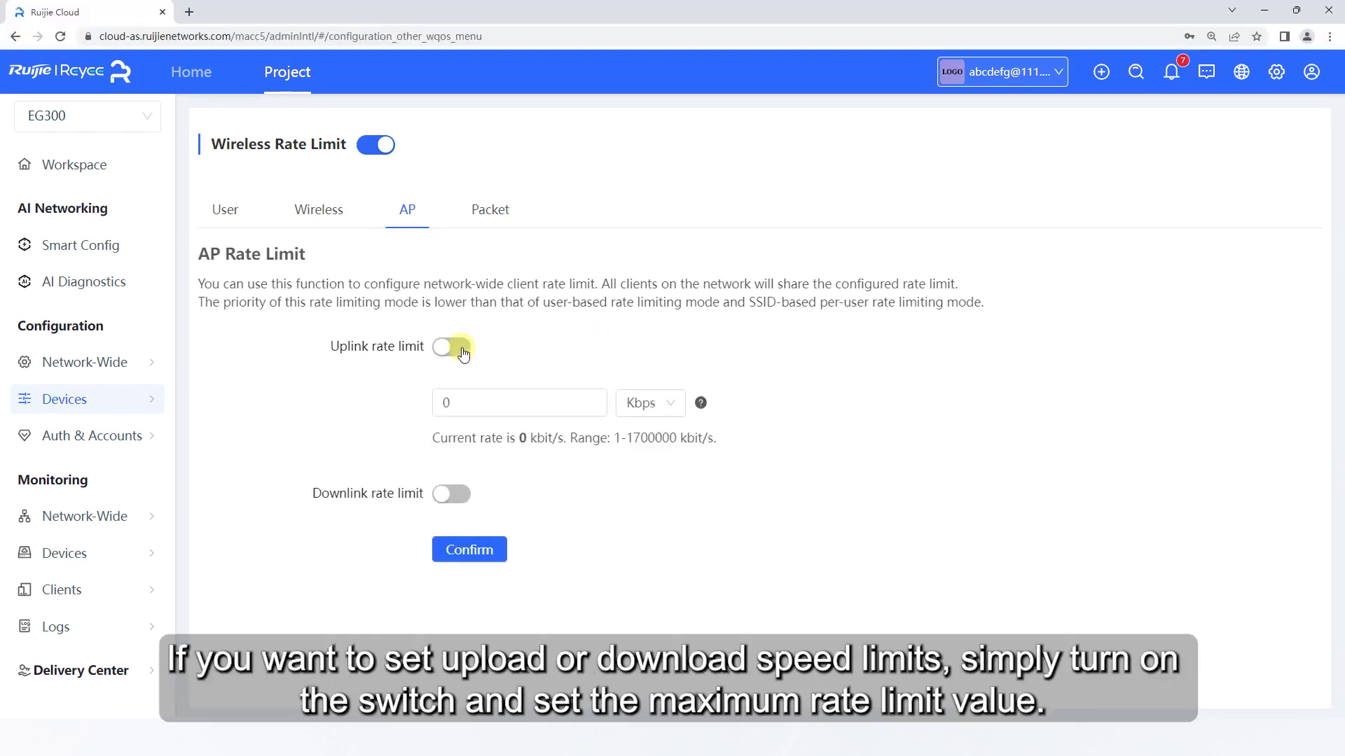
pyautogui.doubleClick(449, 403)
pyautogui.write('20')
pyautogui.click(630, 396)
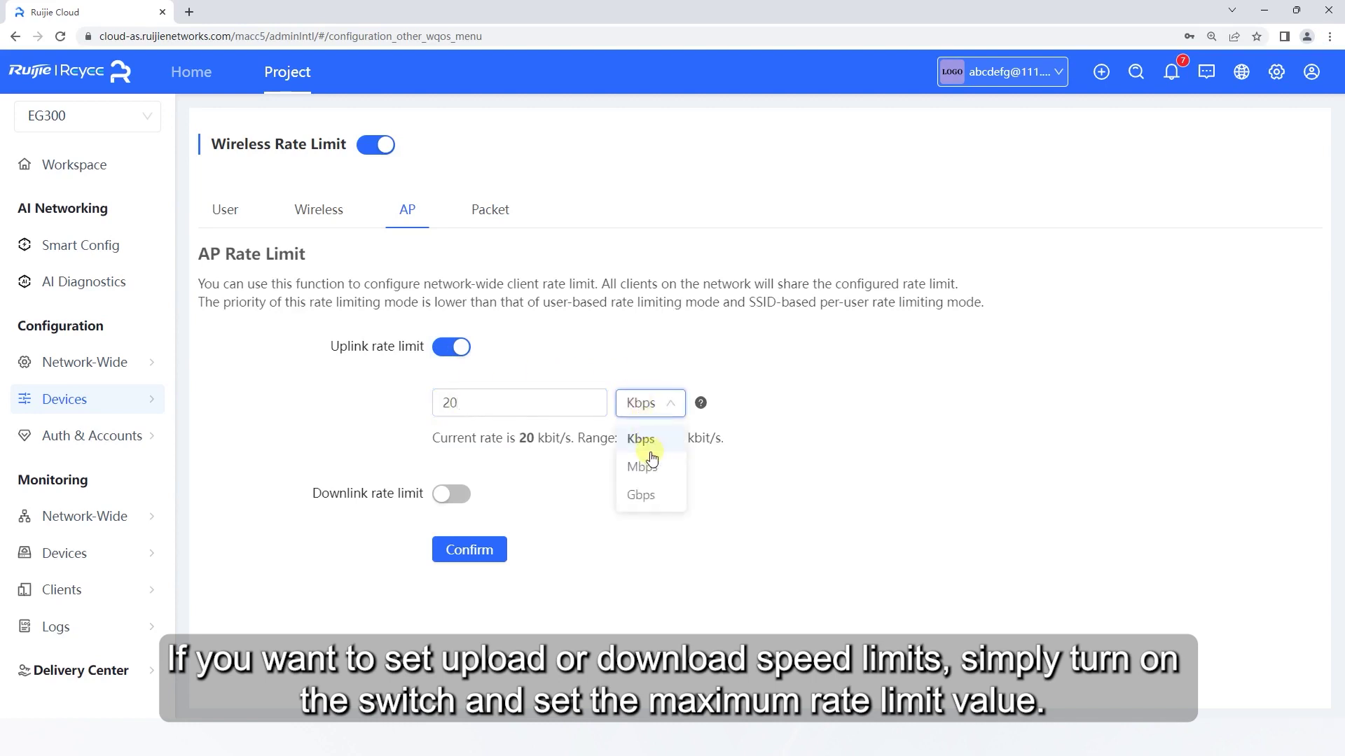
pyautogui.click(641, 462)
pyautogui.click(455, 493)
pyautogui.doubleClick(482, 538)
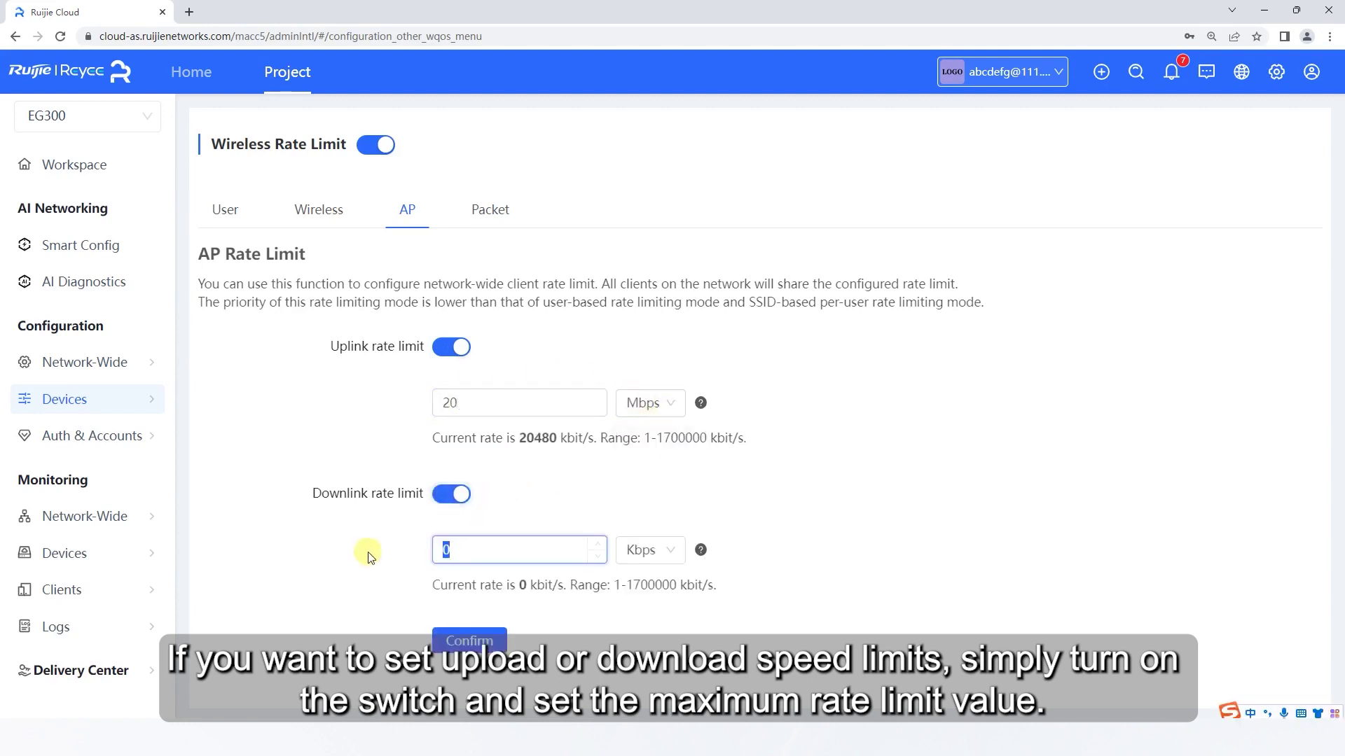
pyautogui.write('20')
pyautogui.click(655, 549)
pyautogui.click(658, 613)
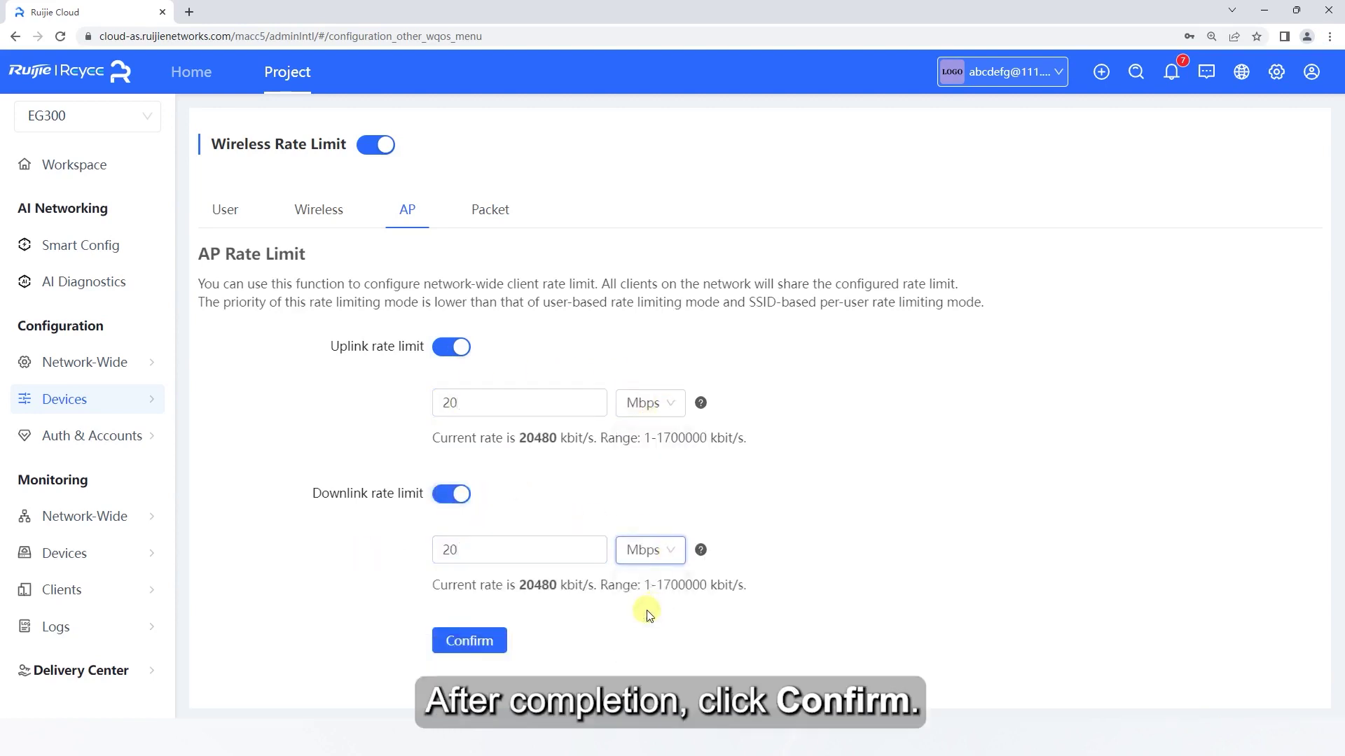
pyautogui.click(476, 645)
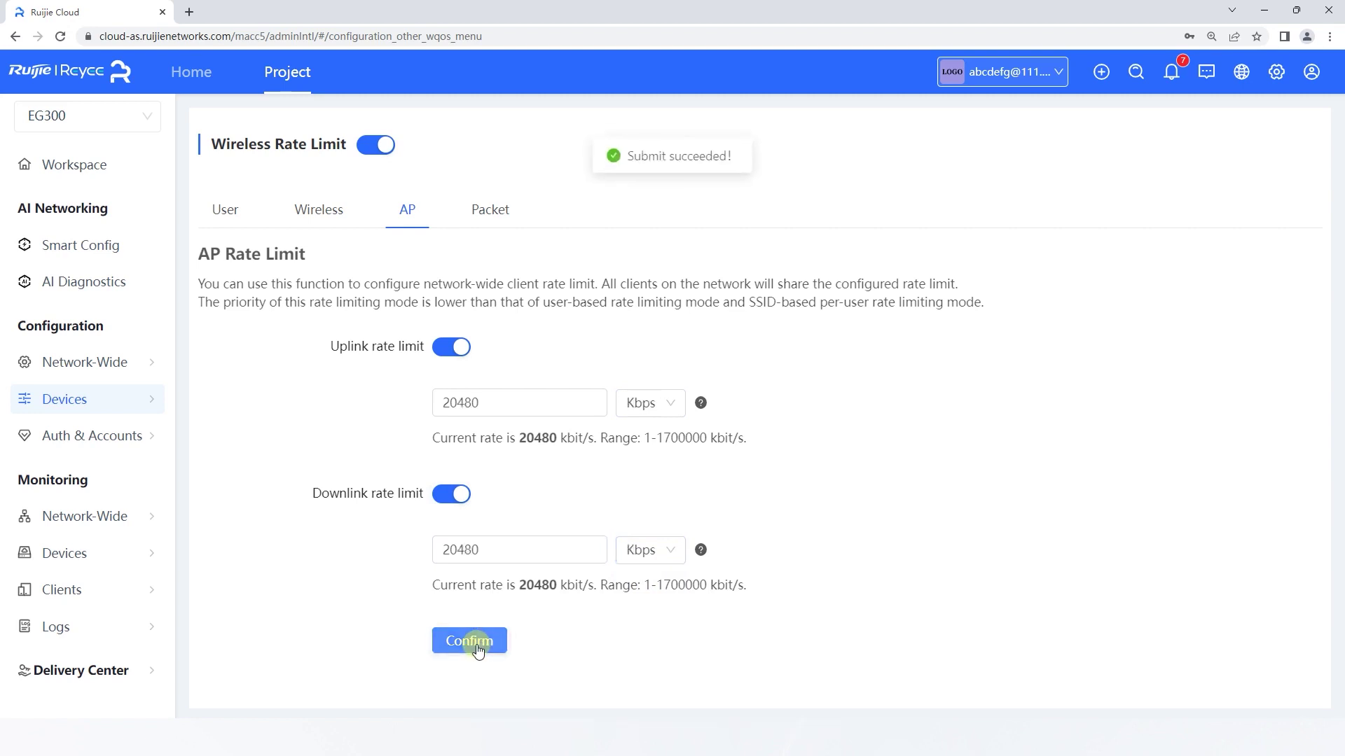
# - Switch off both AP uplink and downlink limits and confirm
pyautogui.click(455, 350)
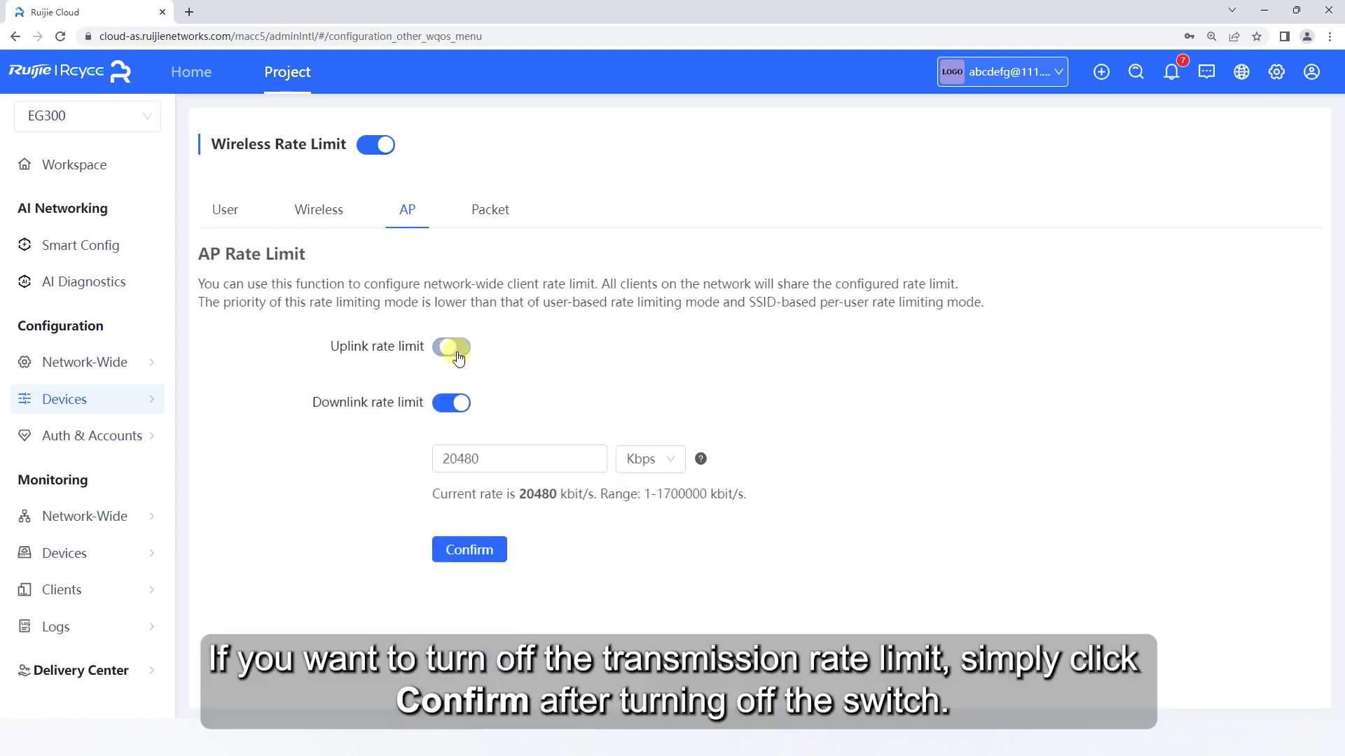
pyautogui.click(452, 403)
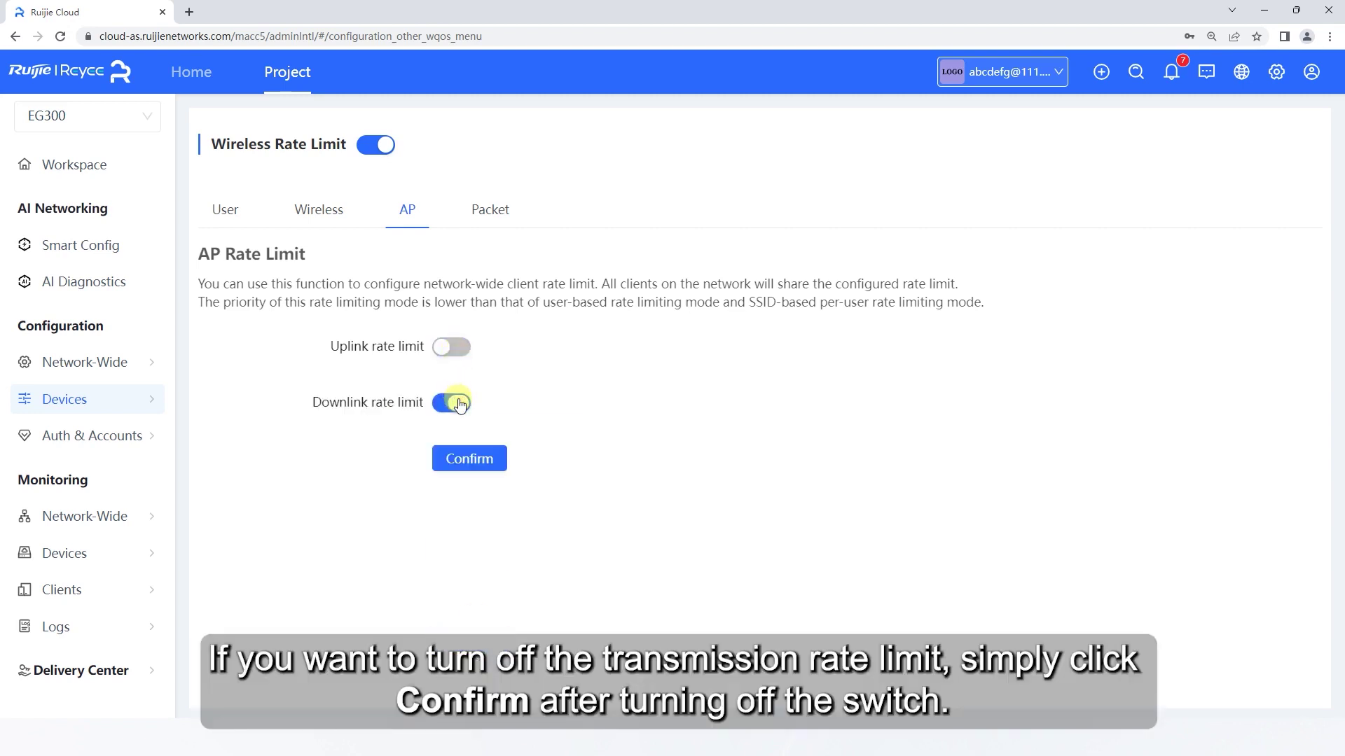
pyautogui.click(471, 455)
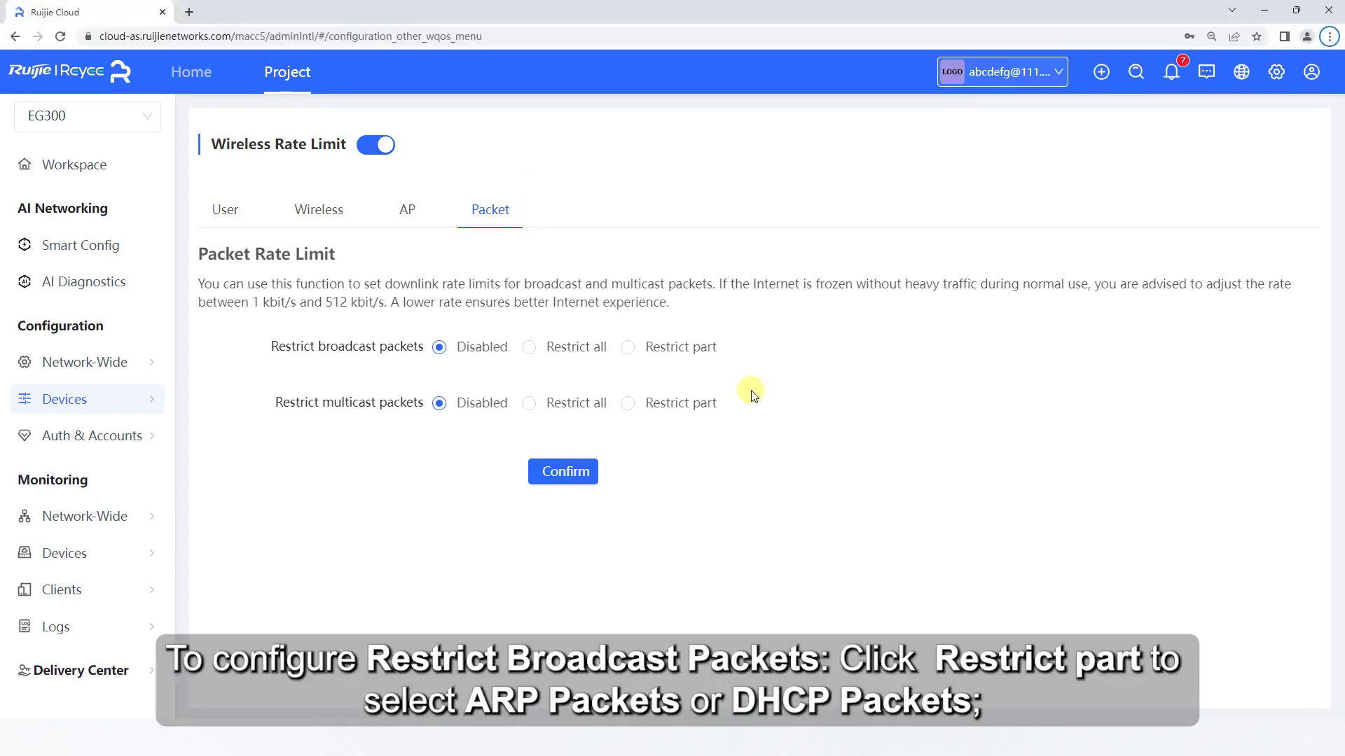
# - Try restricting only ARP/DHCP broadcast packets, then set broadcast packets to Restrict all
pyautogui.click(643, 355)
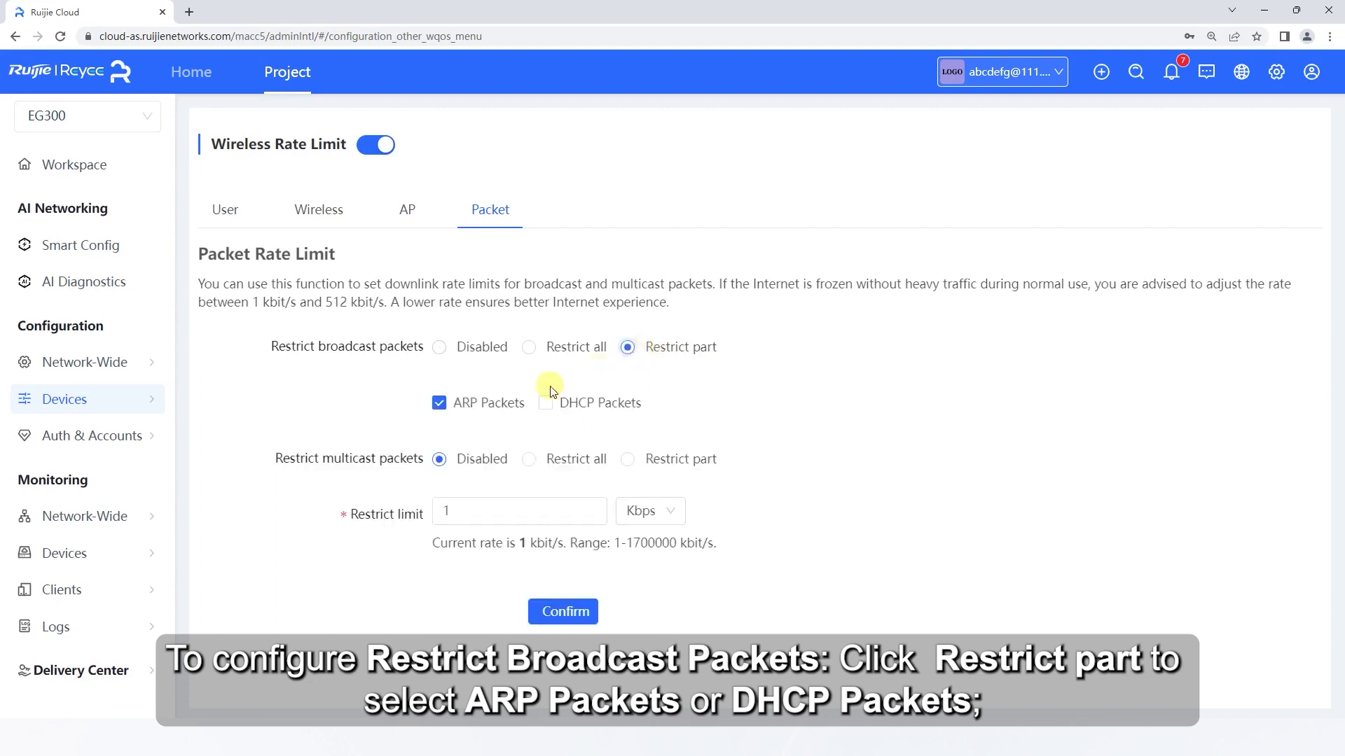
pyautogui.click(558, 408)
pyautogui.click(437, 408)
pyautogui.click(437, 407)
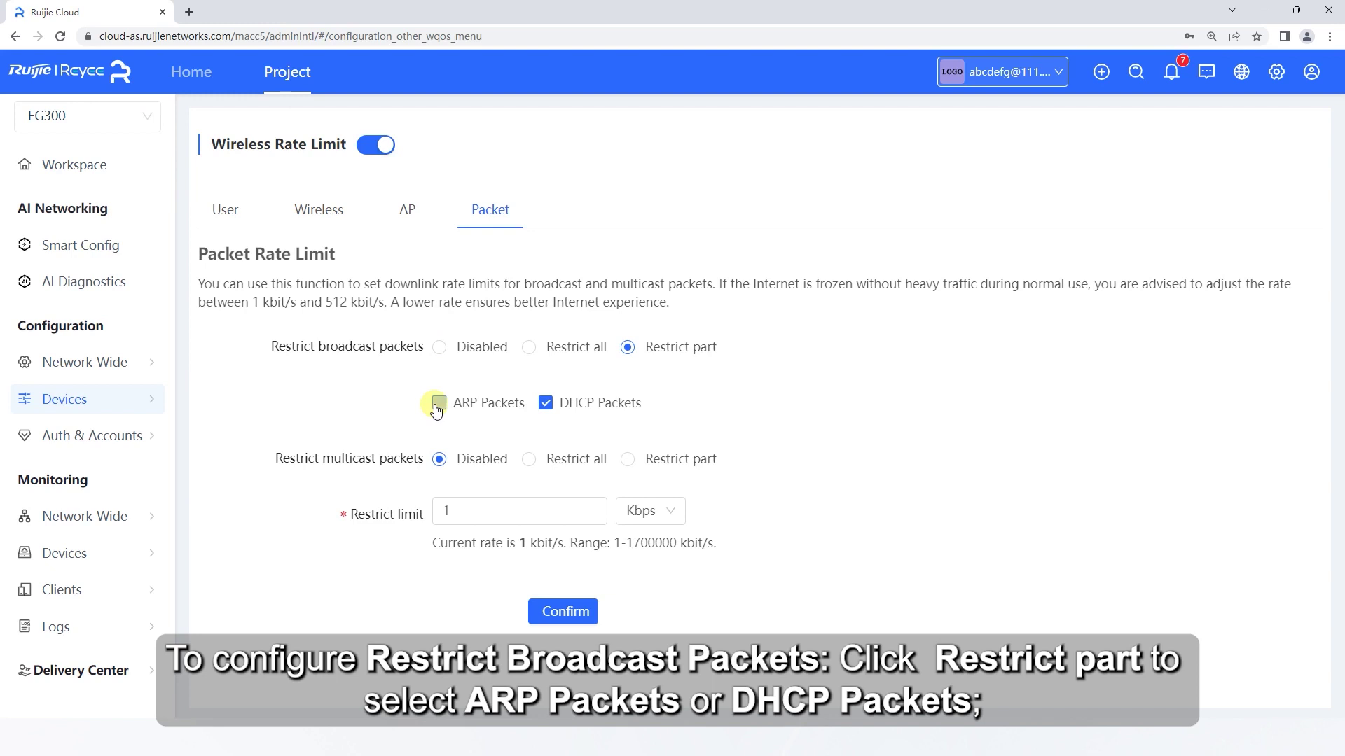
pyautogui.click(531, 349)
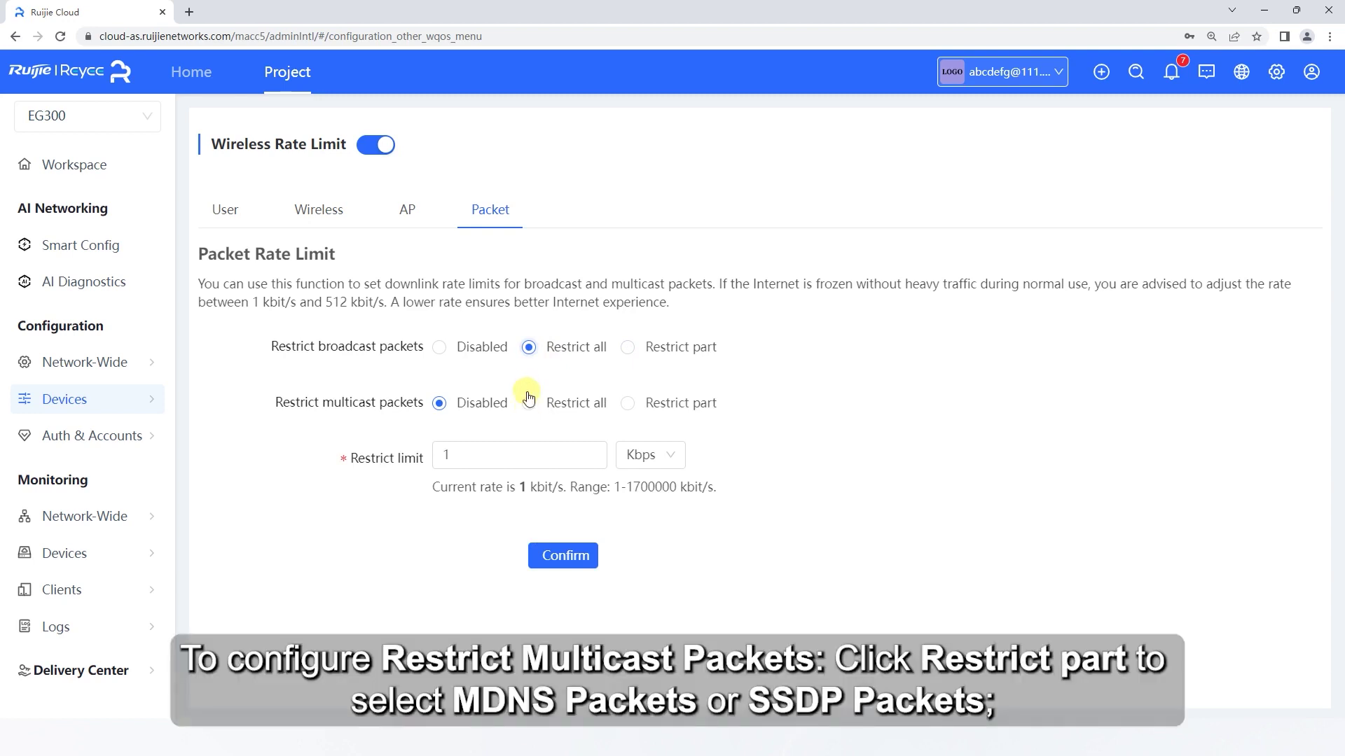
# - Set multicast packets to Restrict all with a 300 Kbps restrict limit and confirm
pyautogui.click(627, 404)
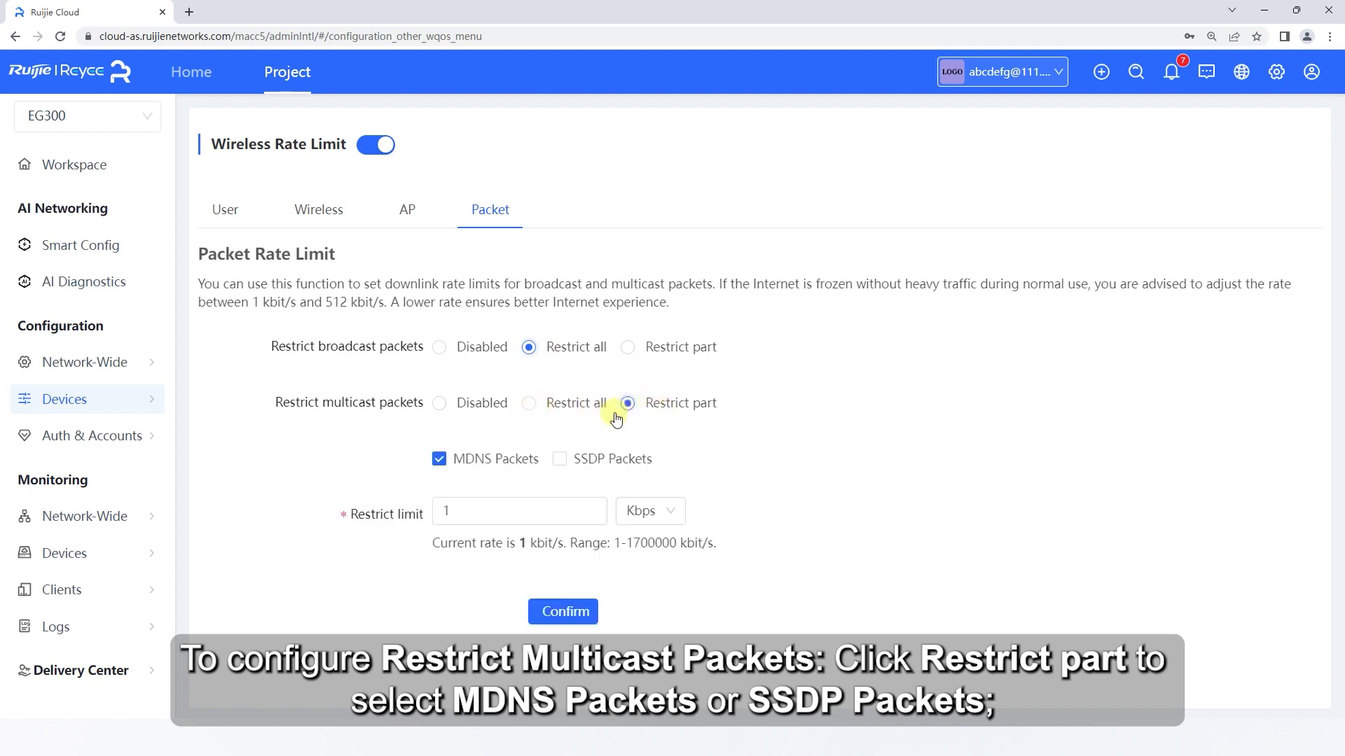
pyautogui.click(559, 460)
pyautogui.click(447, 461)
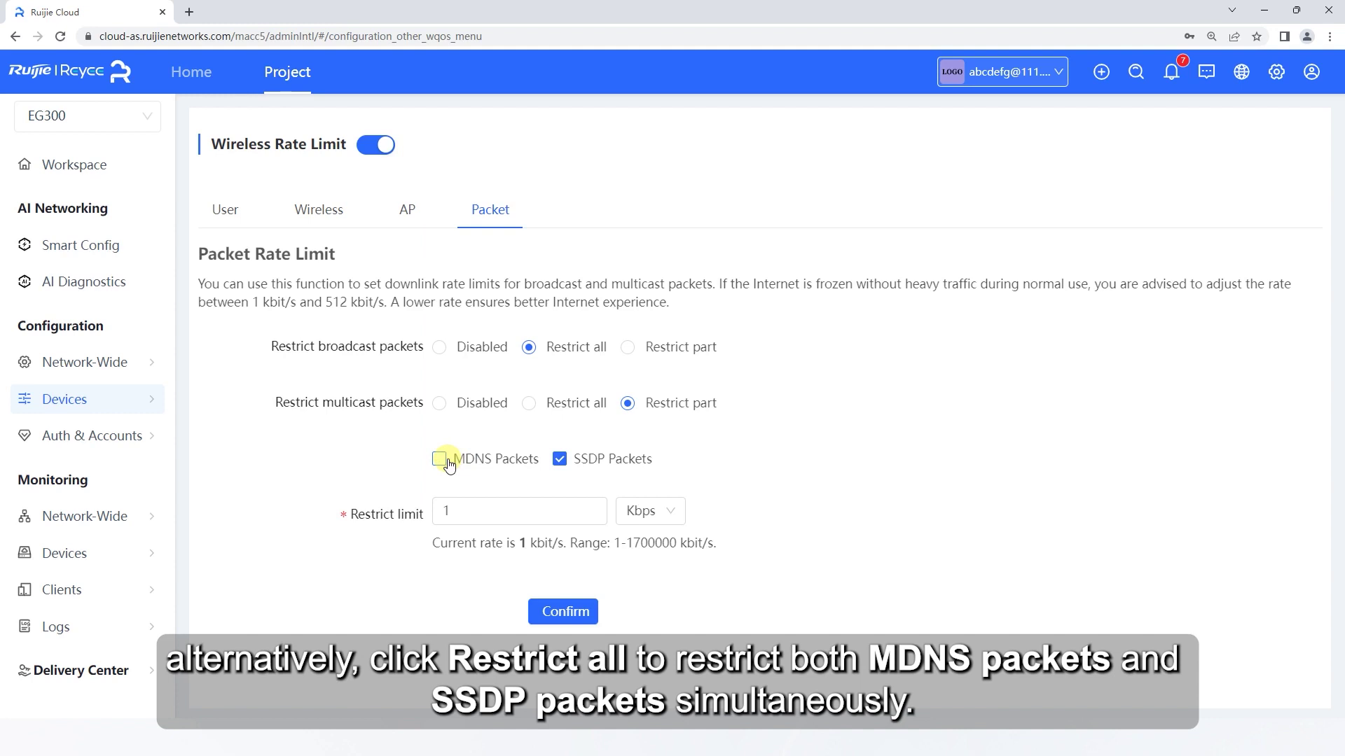
pyautogui.click(538, 404)
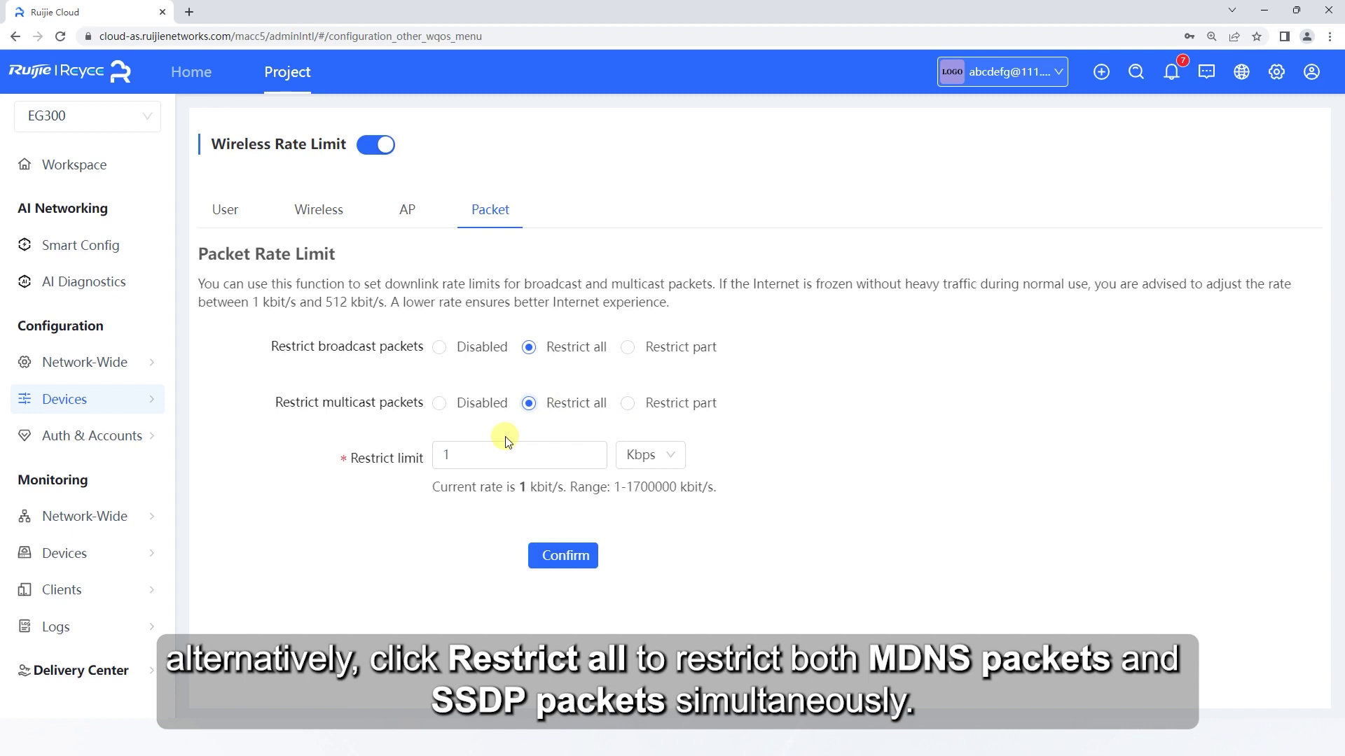
pyautogui.doubleClick(489, 454)
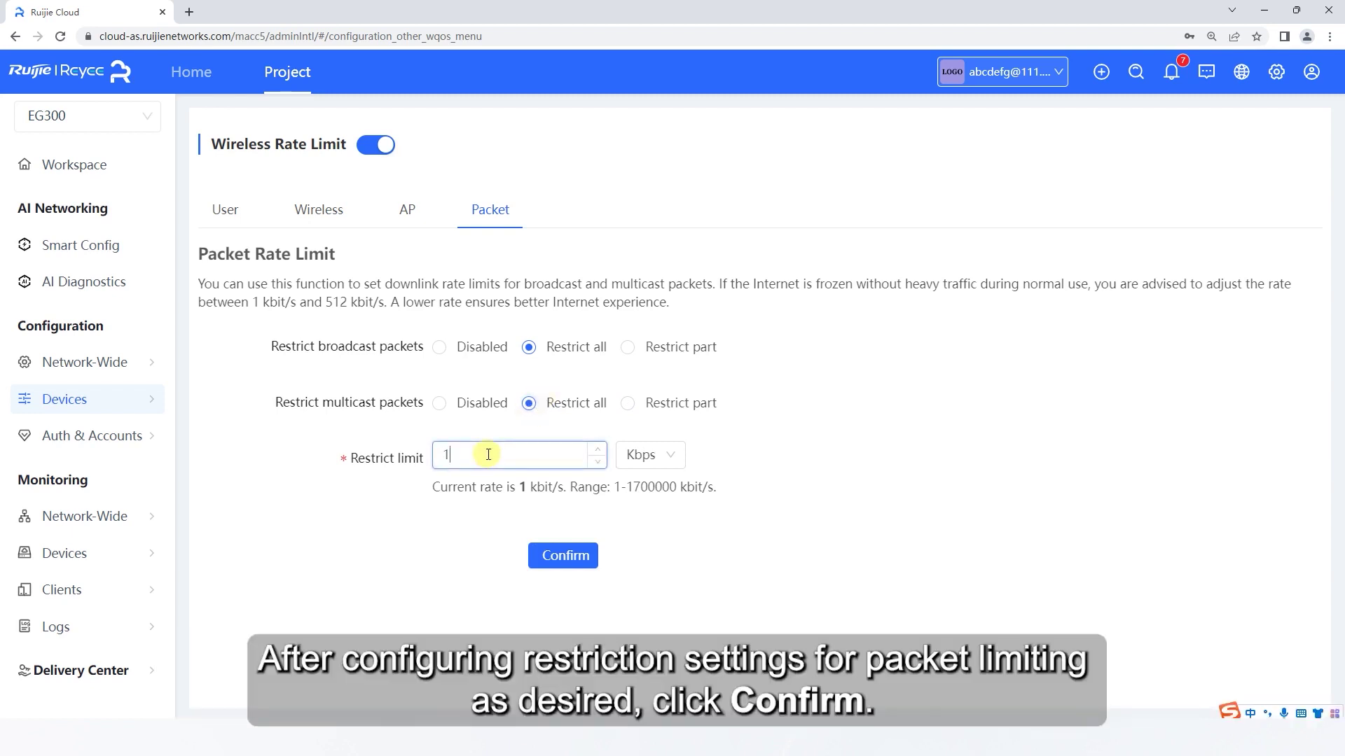
pyautogui.write('300')
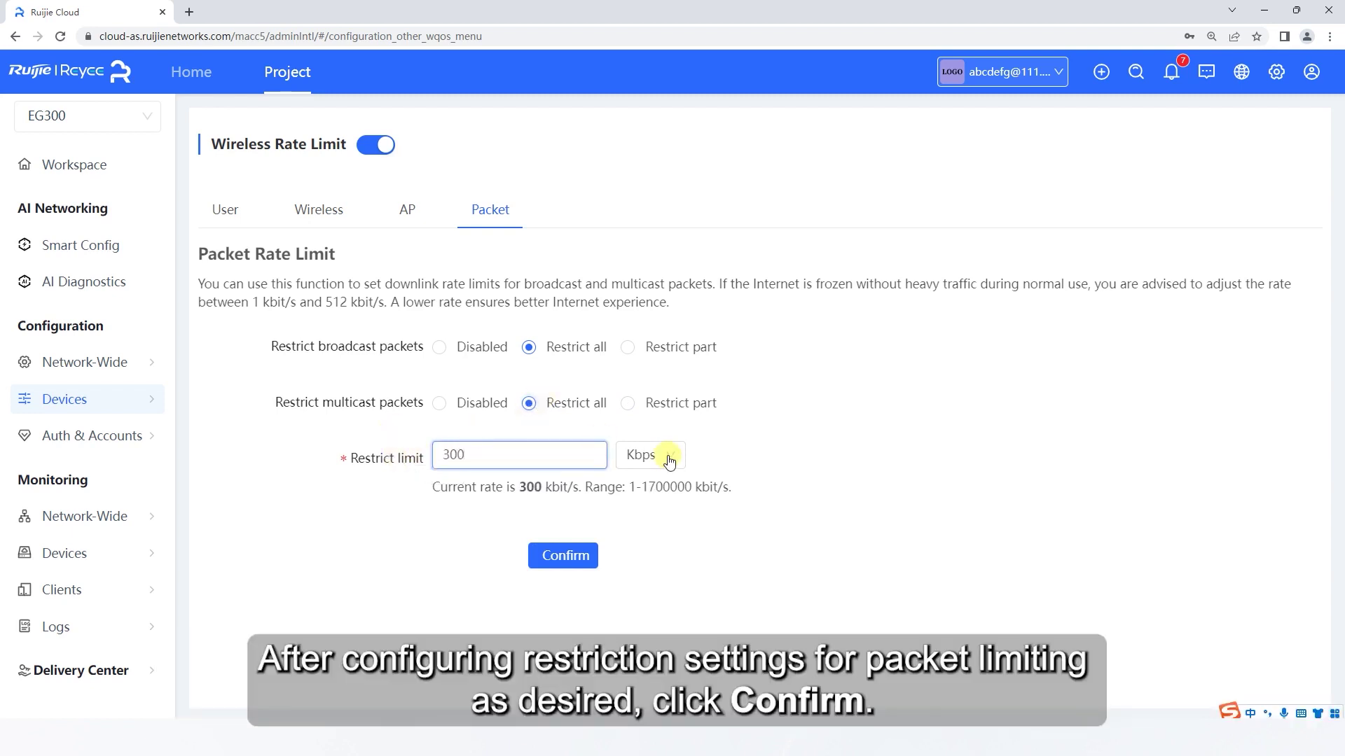
pyautogui.click(566, 564)
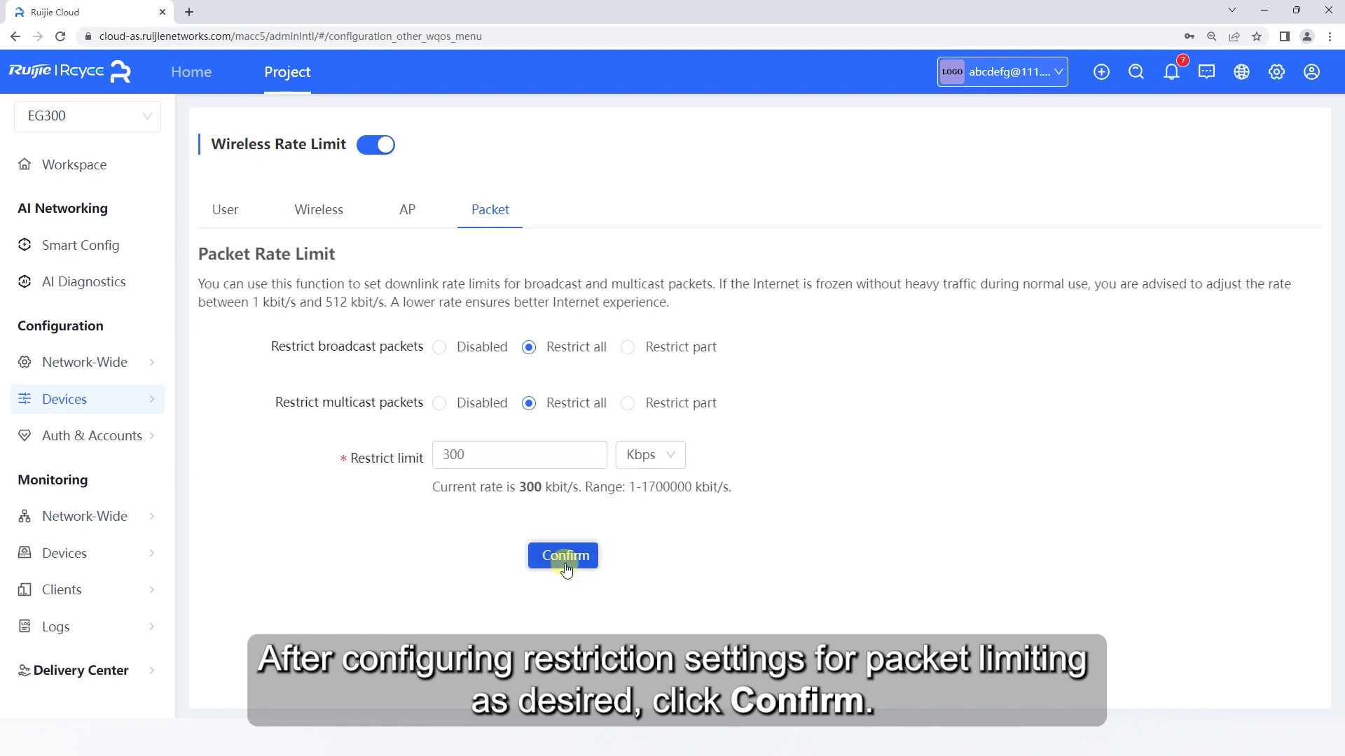